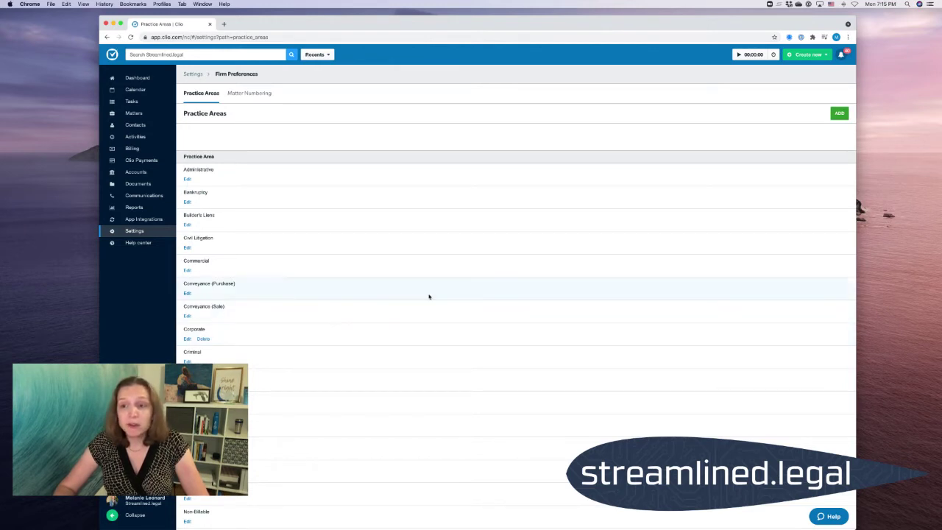
left_click(839, 114)
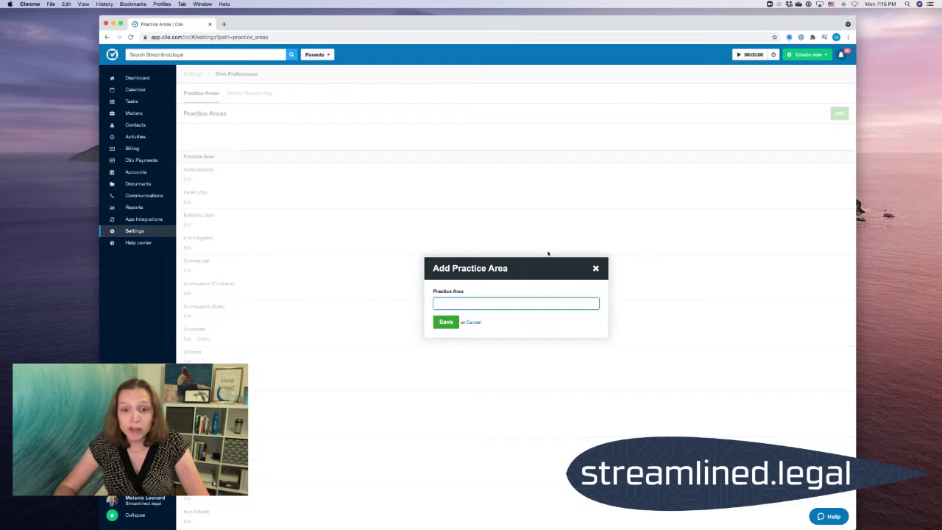
left_click(473, 322)
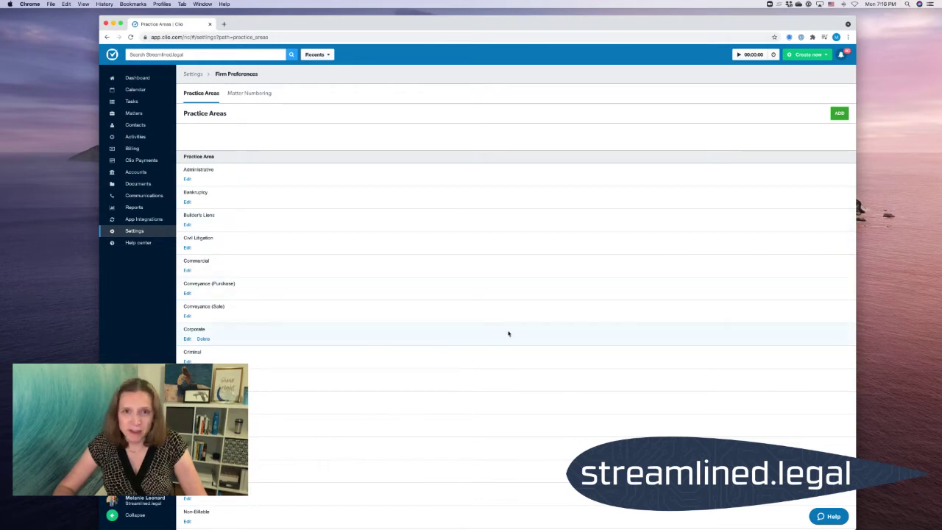
scroll(510, 335, "down", 5)
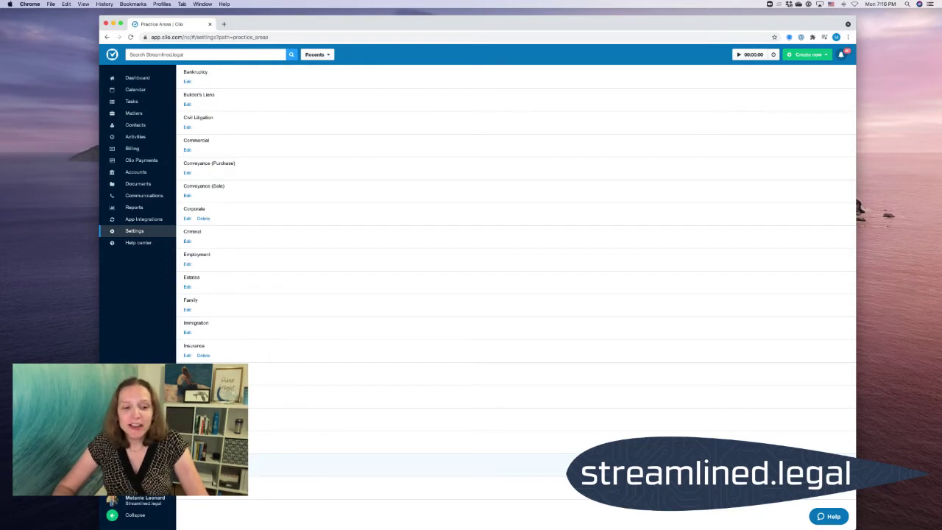
left_click(203, 469)
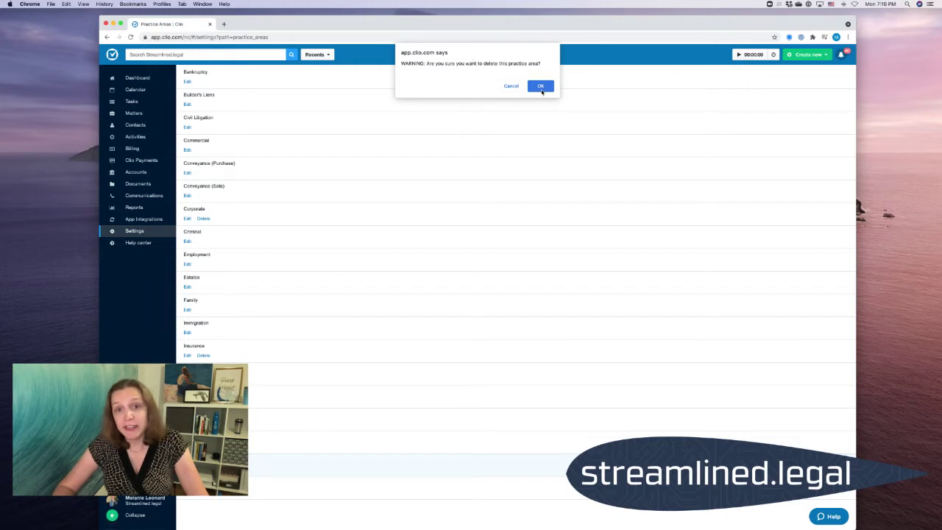
left_click(515, 89)
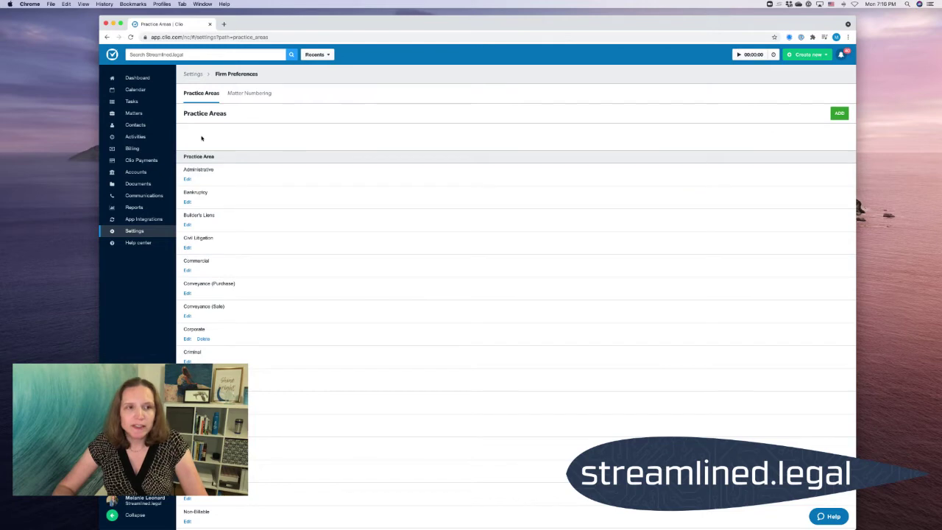
Export the matters of every status as a CSV file with the available columns layout
left_click(133, 113)
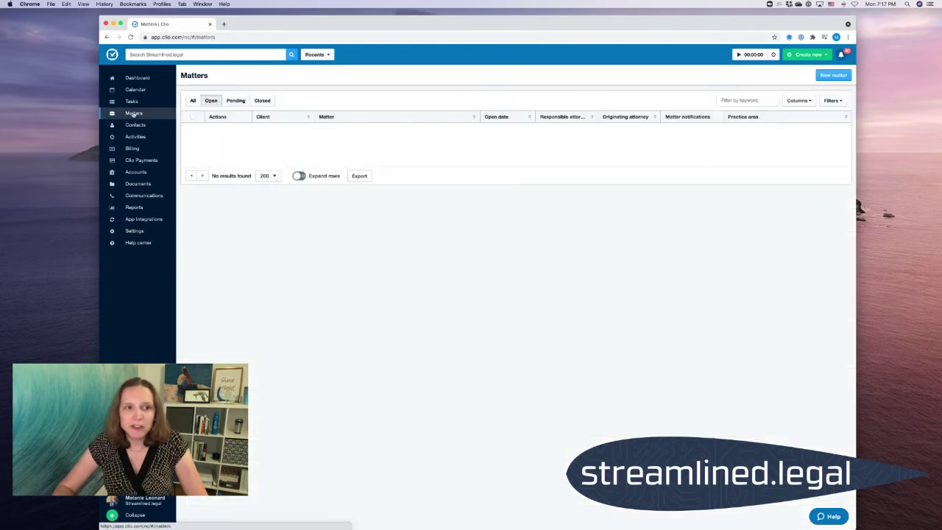
left_click(192, 101)
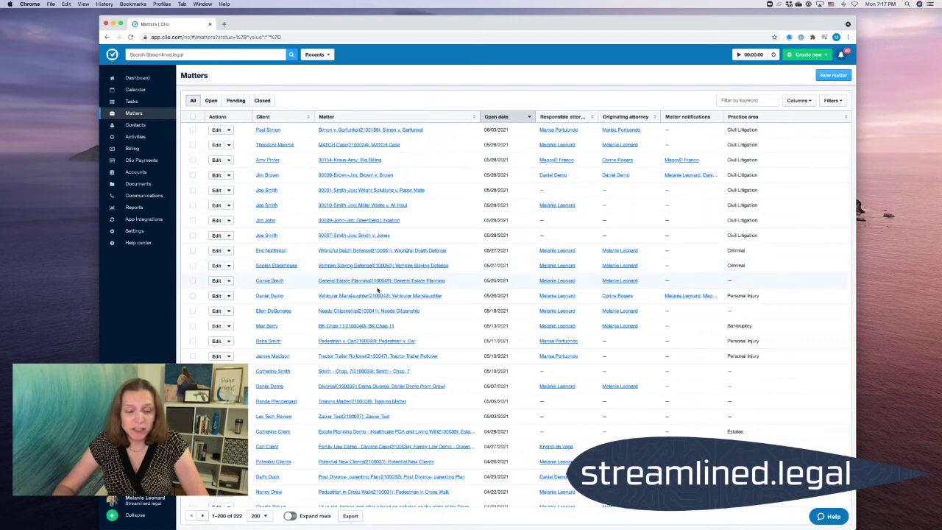
left_click(348, 516)
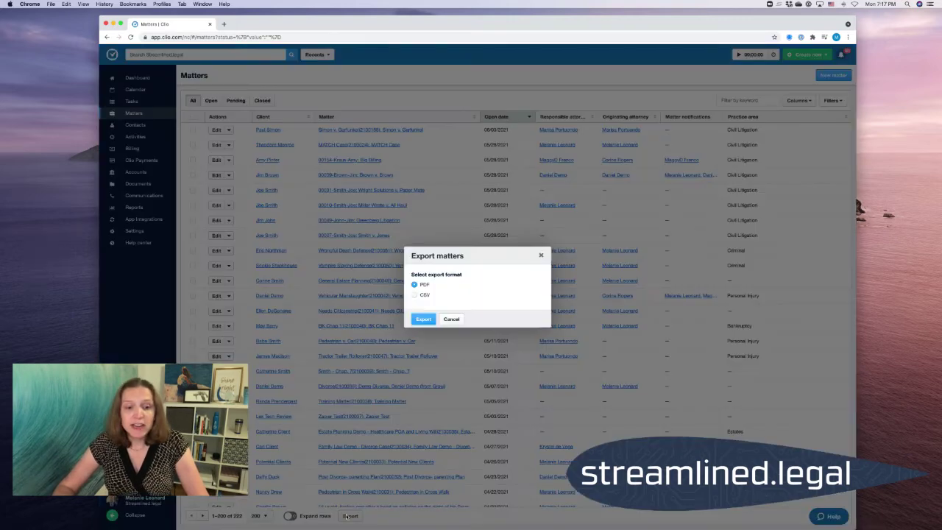
left_click(424, 295)
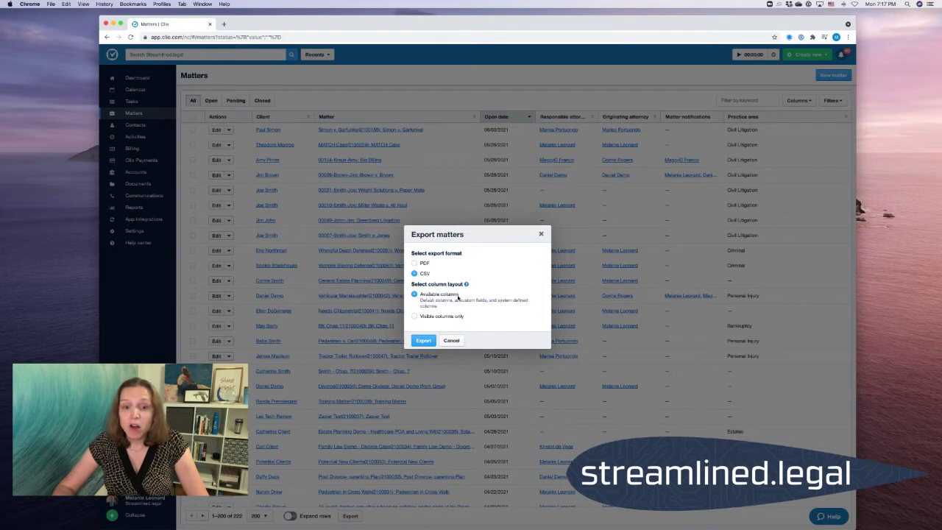
left_click(423, 340)
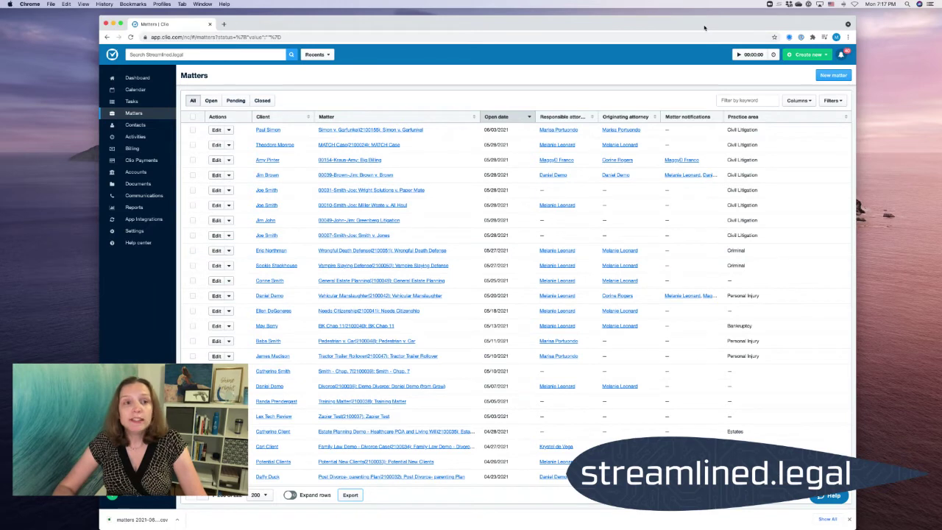
Switch to the exported matters spreadsheet in Excel and examine the values in the highlighted Practice Area column
left_click(469, 515)
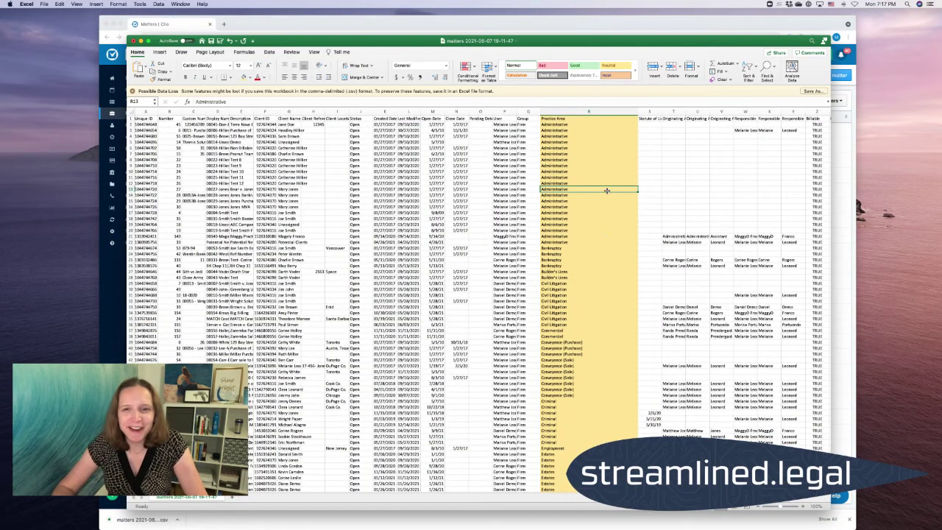
left_click(582, 112)
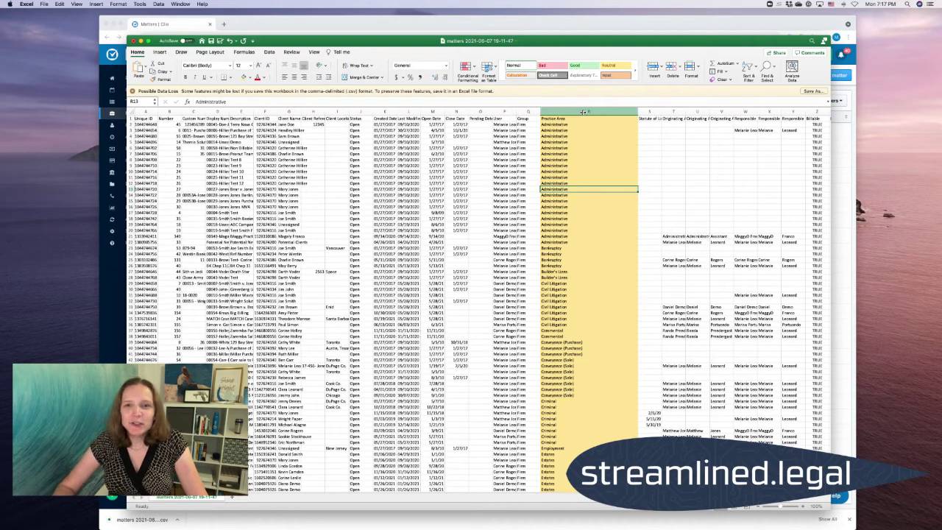
left_click(582, 112)
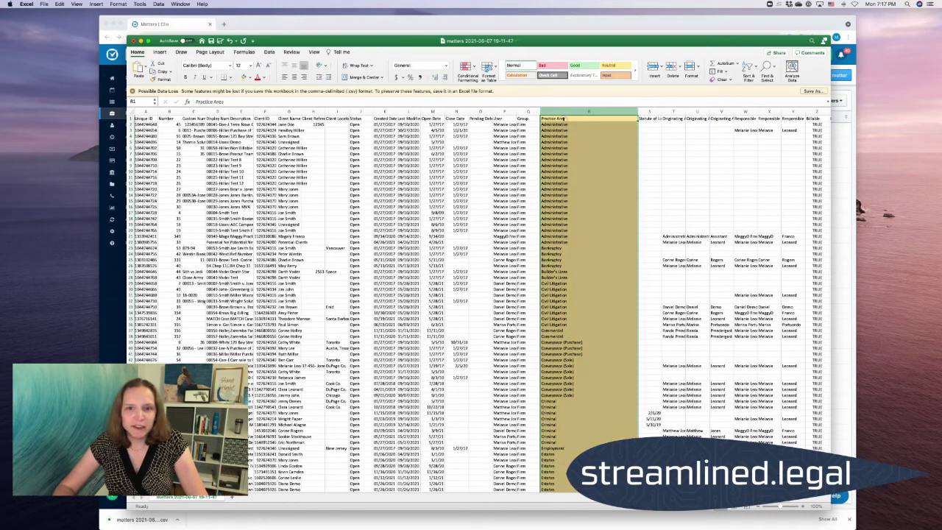
left_click(563, 119)
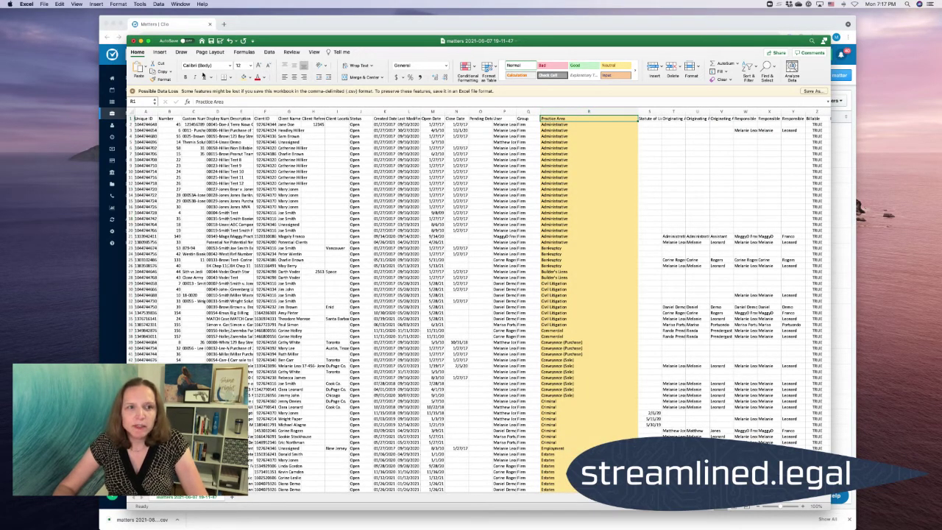
left_click(562, 147)
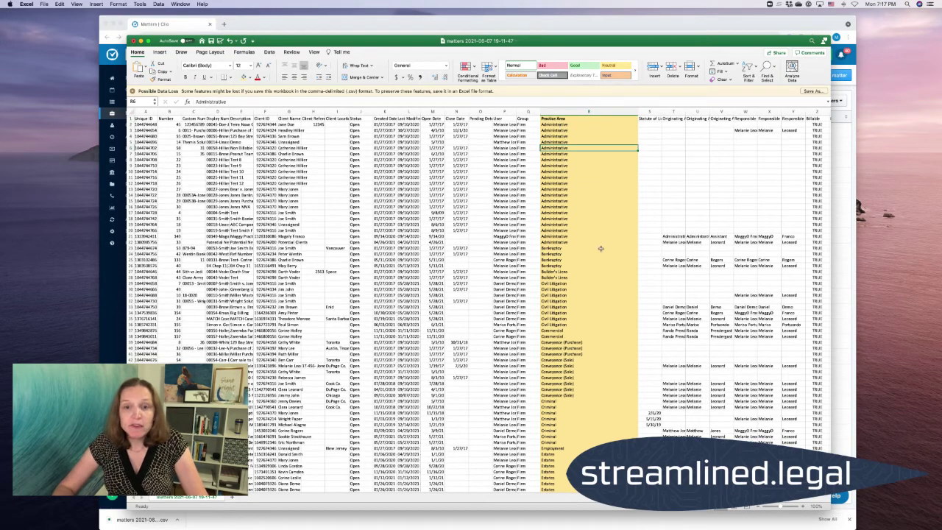
scroll(601, 249, "down", 6)
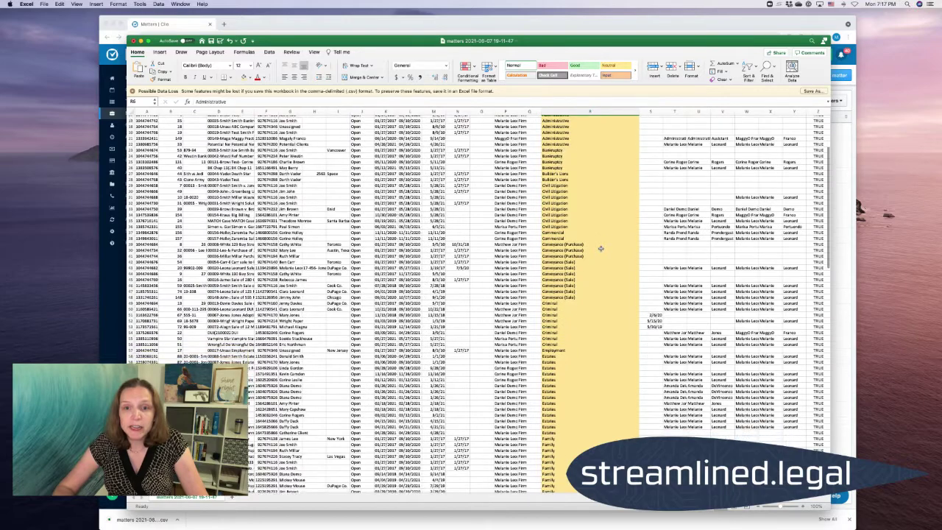
scroll(593, 162, "up", 5)
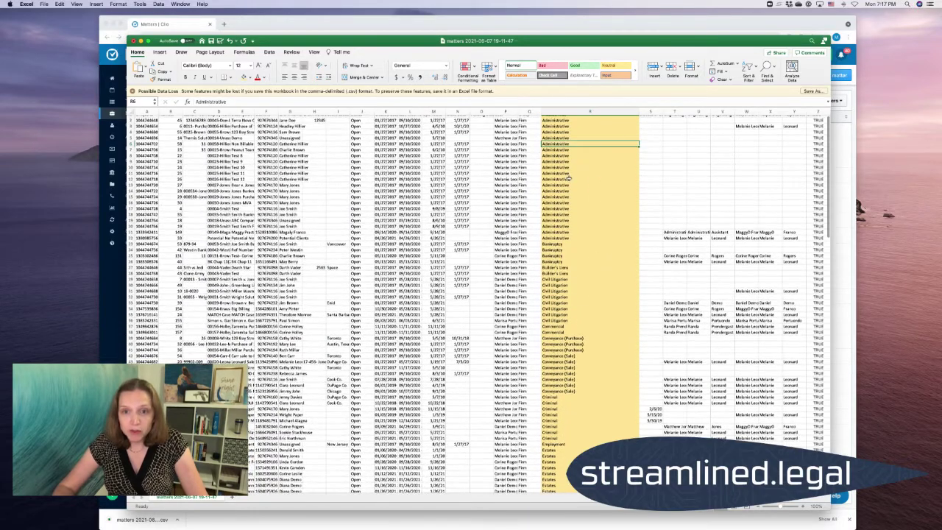
scroll(568, 248, "down", 3)
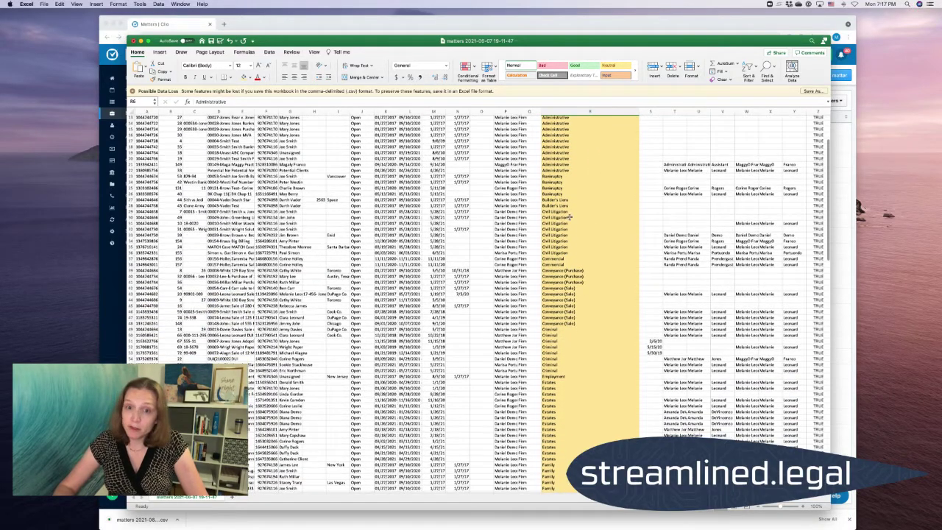
scroll(568, 217, "down", 3)
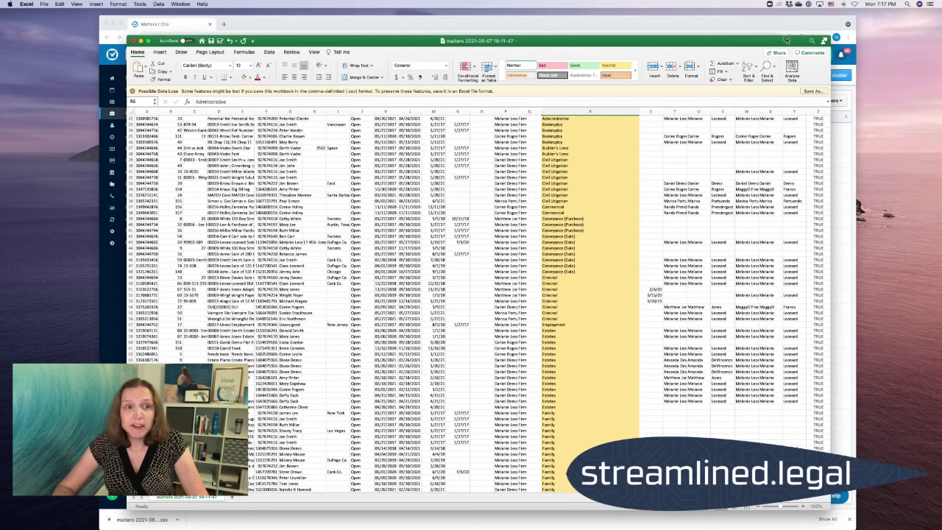
Return to Clio and review the list of practice areas in the firm preferences
left_click_drag(787, 41, 744, 39)
left_click(762, 28)
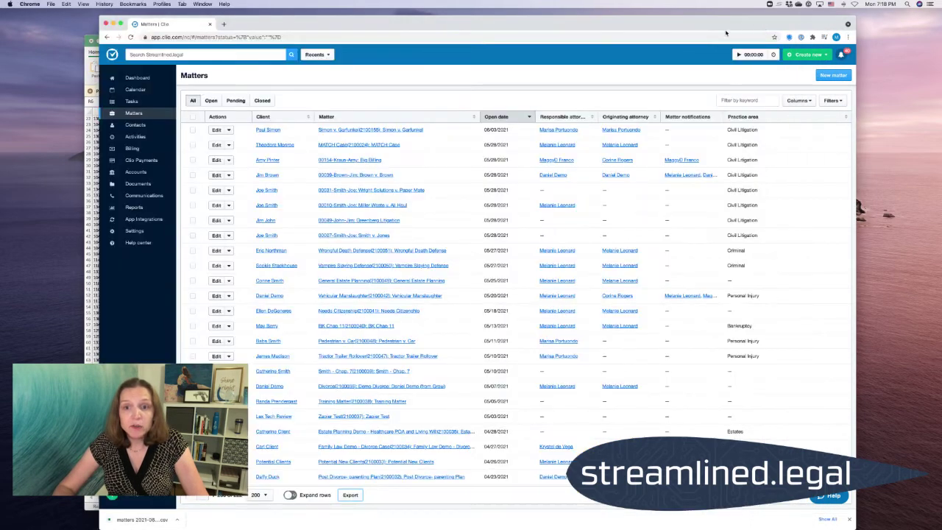
left_click(130, 233)
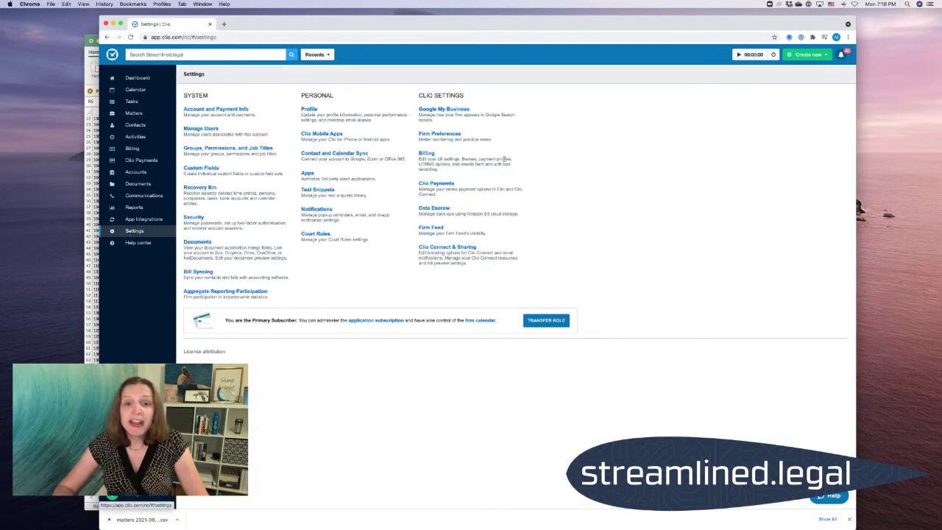
left_click(444, 135)
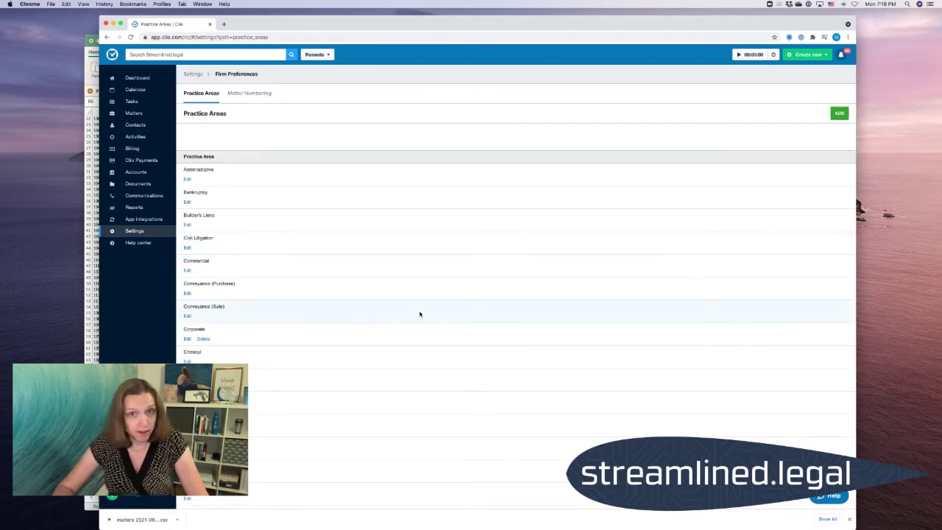
scroll(419, 314, "down", 5)
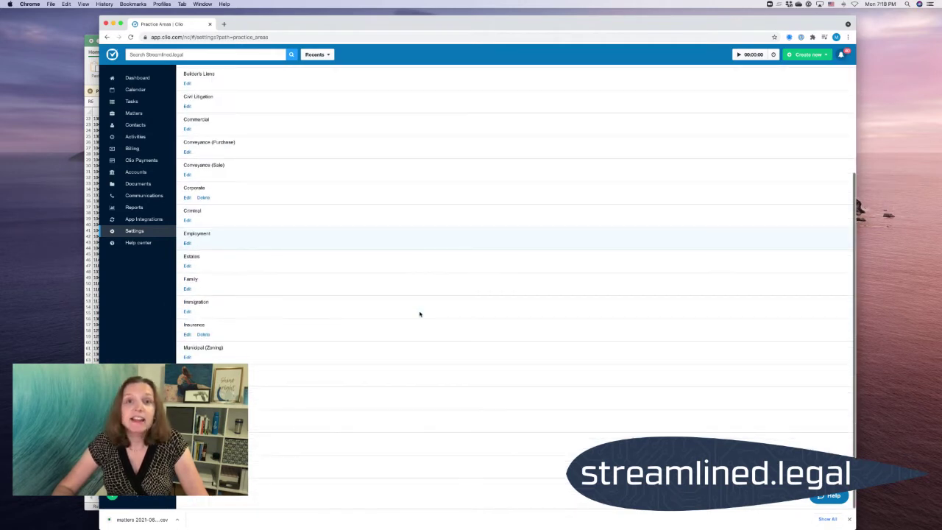
scroll(271, 270, "up", 5)
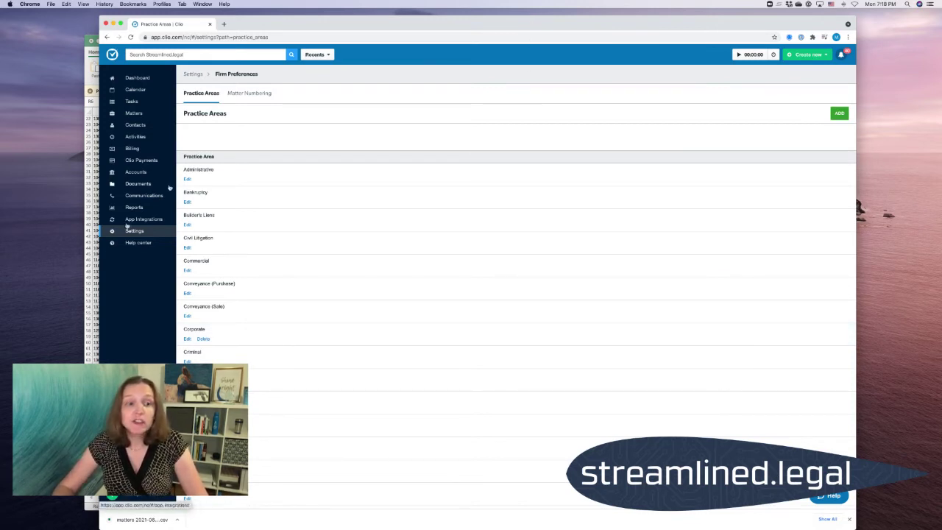
Compare the Practice Area column of the Excel matters export with the practice areas listed in Clio
left_click(94, 325)
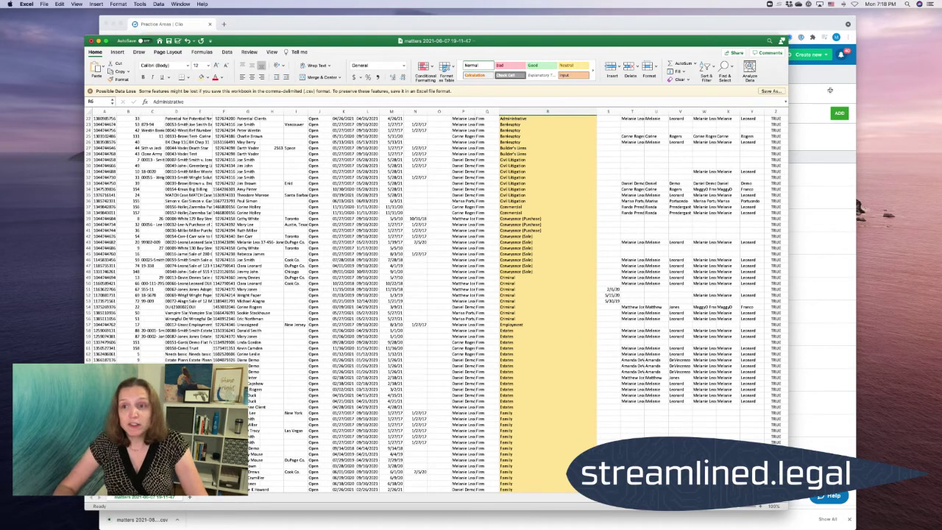
left_click(830, 91)
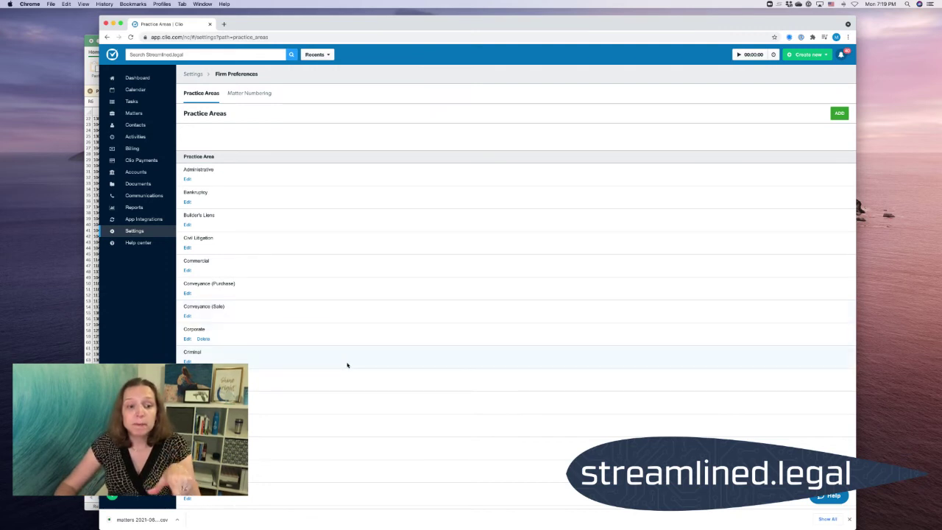
scroll(346, 364, "down", 4)
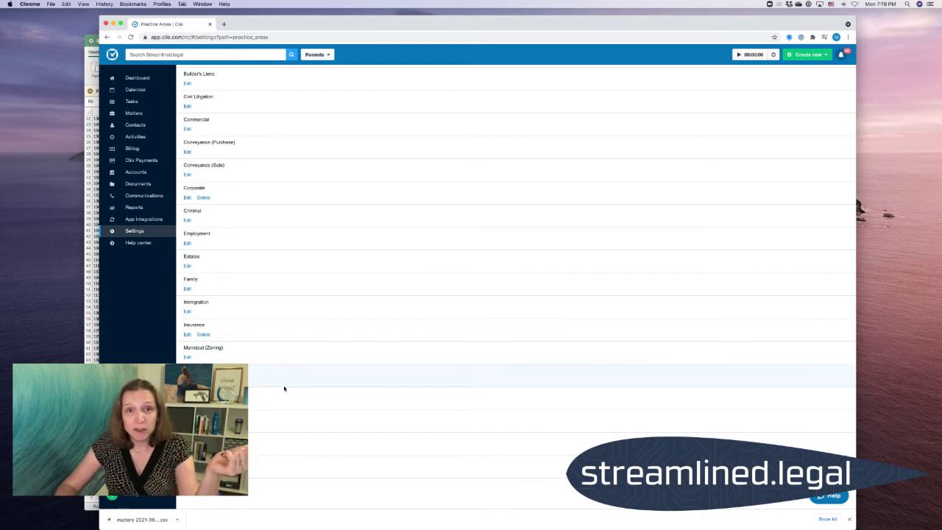
scroll(431, 363, "up", 5)
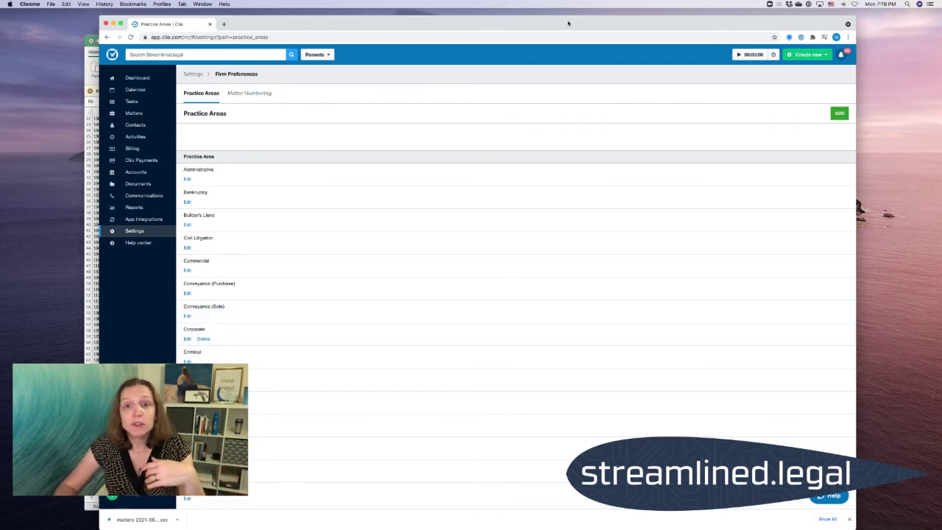
key("super+Tab")
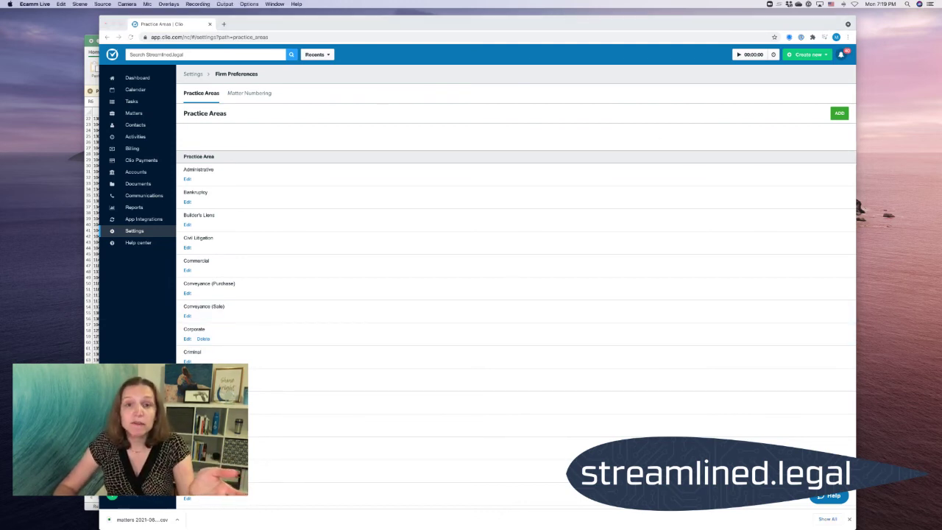